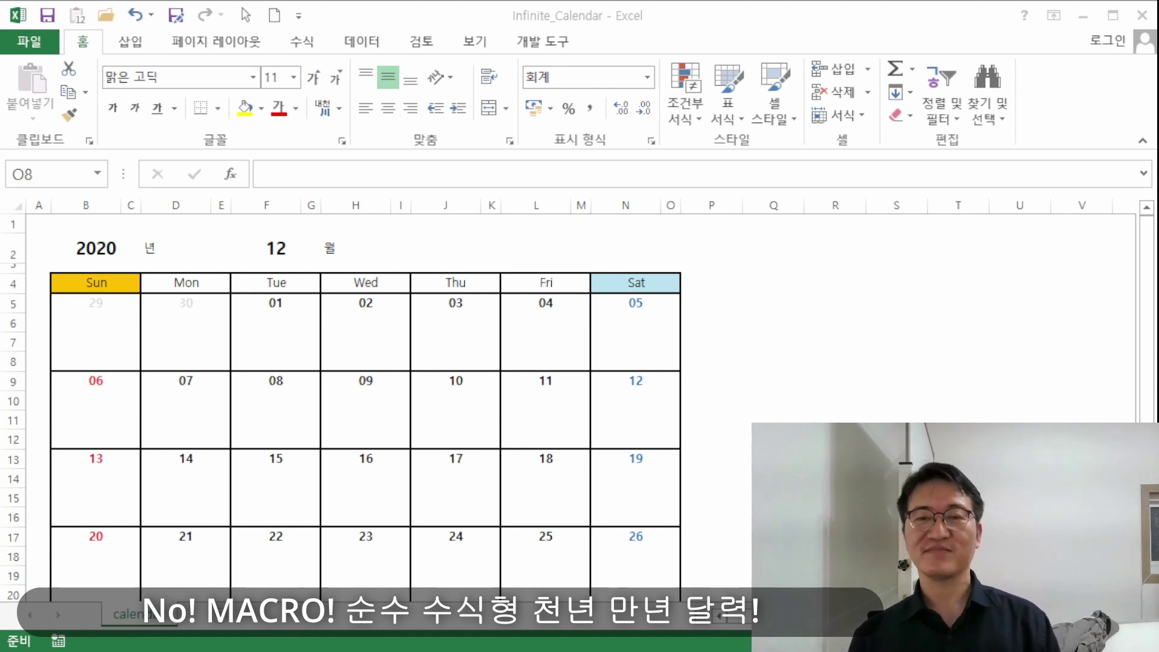
# Step: With the year at 2020, try month values 1 and 2 in F2 to watch the grid update
pyautogui.click(773, 362)
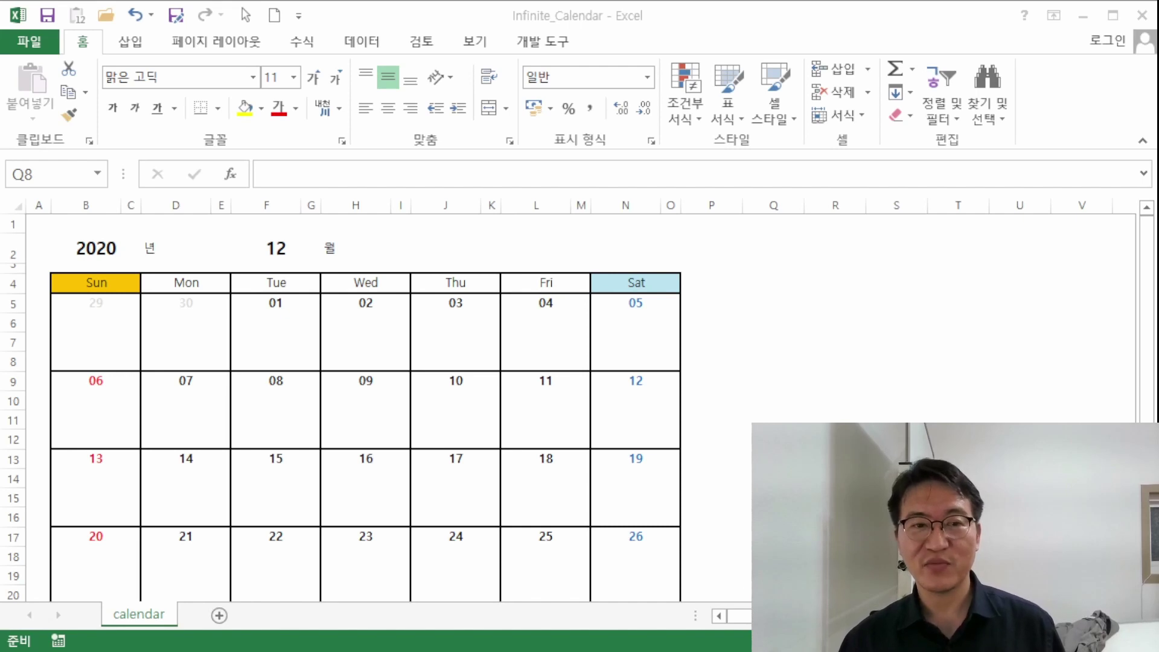
pyautogui.click(96, 250)
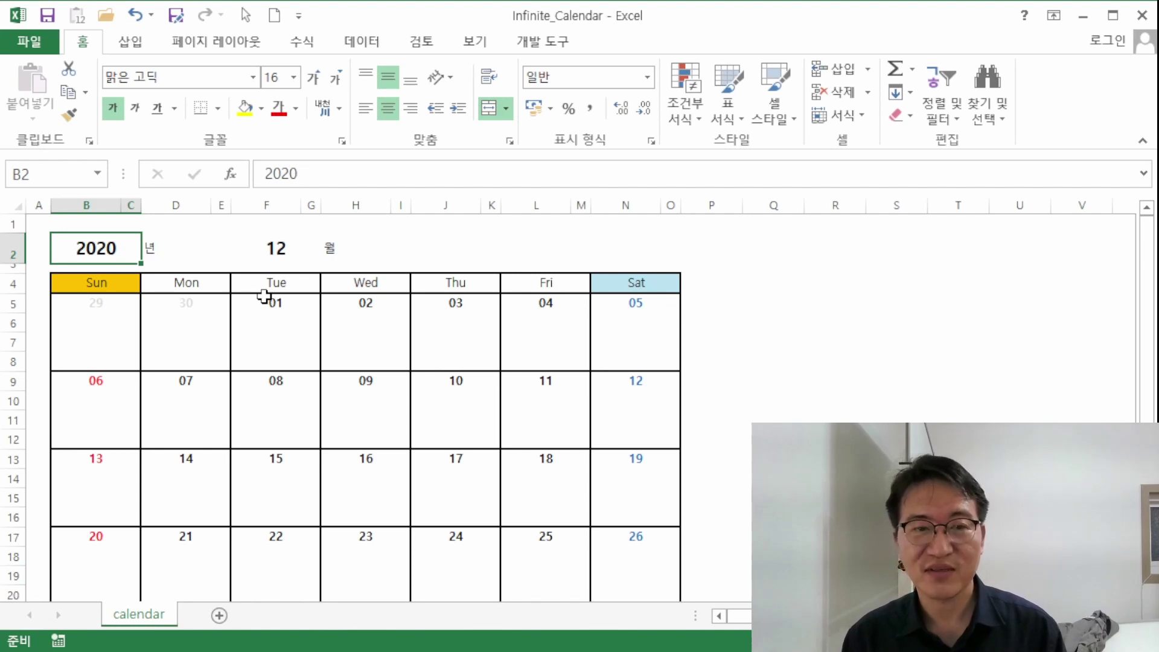
pyautogui.press('Right')
pyautogui.press('Right')
pyautogui.write('1')
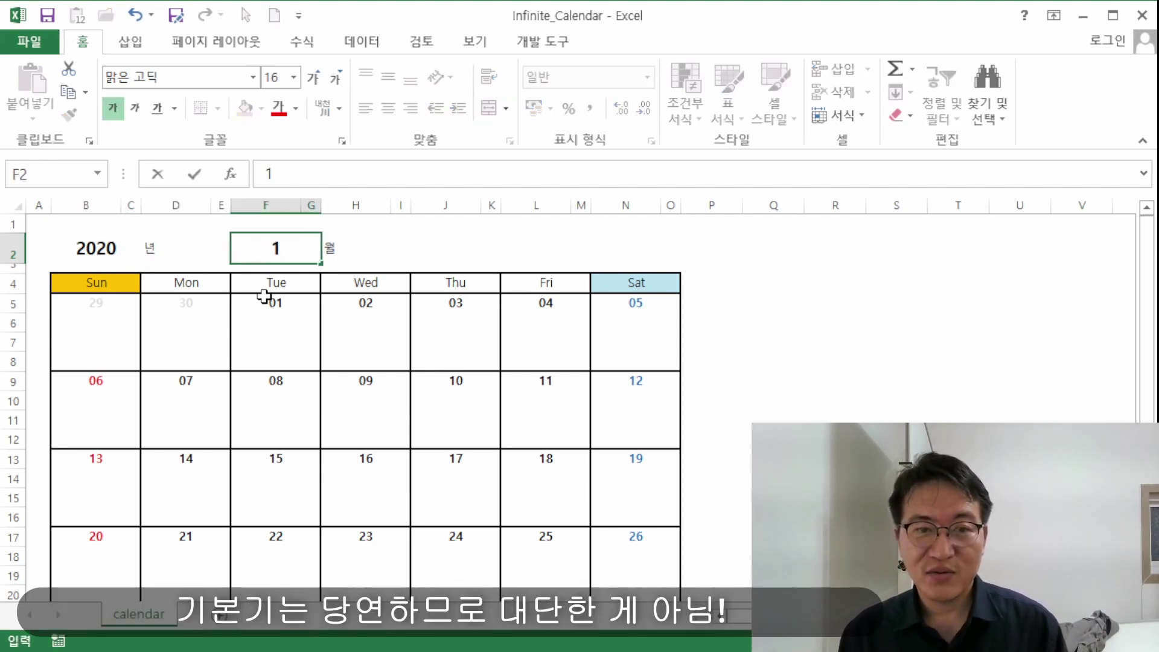
pyautogui.press('Right')
pyautogui.press('Left')
pyautogui.write('2')
pyautogui.press('Right')
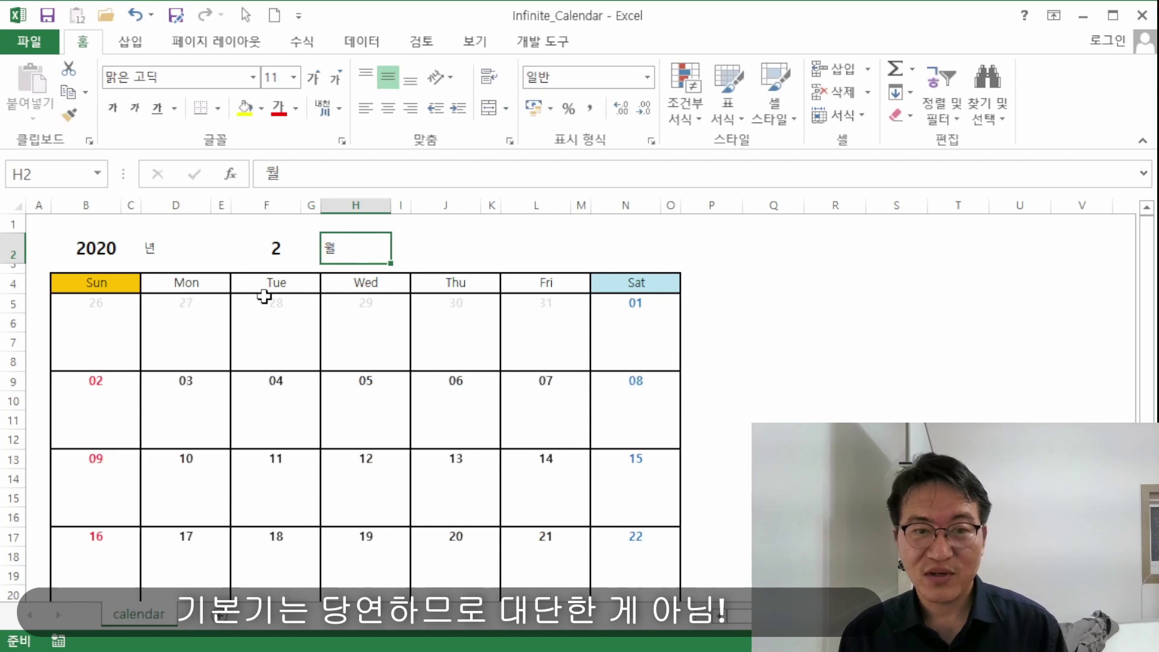
# Step: Change the year in B2 to 2021
pyautogui.press('Left')
pyautogui.press('Left')
pyautogui.press('Left')
pyautogui.press('Left')
pyautogui.press('Left')
pyautogui.write('20')
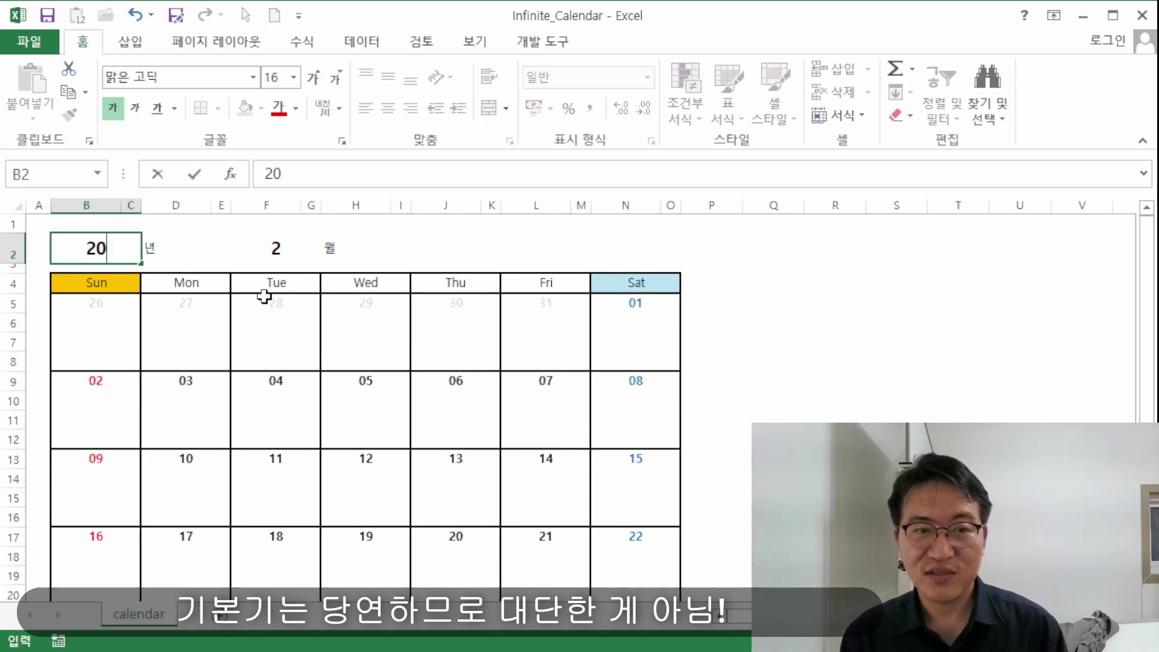
pyautogui.write('21')
pyautogui.press('Right')
pyautogui.press('Right')
# Step: Step the month in F2 through 1, 2, 3, 4 and finally 5 for May 2021
pyautogui.press('Right')
pyautogui.write('1')
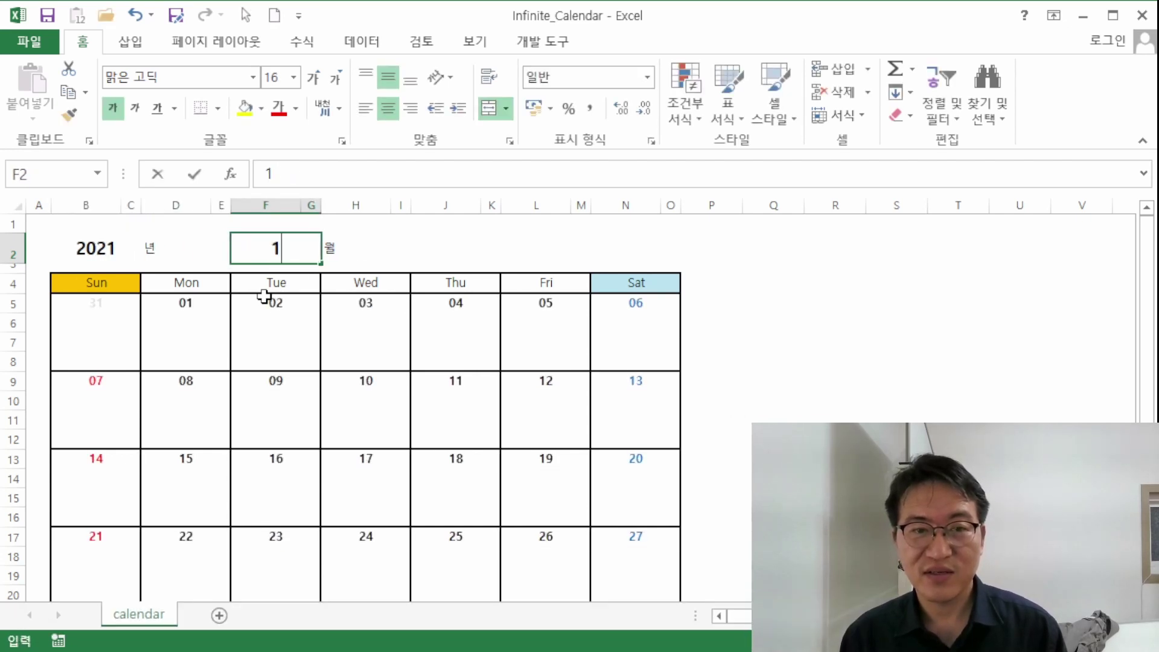
pyautogui.press('Right')
pyautogui.press('Left')
pyautogui.write('2')
pyautogui.press('Right')
pyautogui.press('Left')
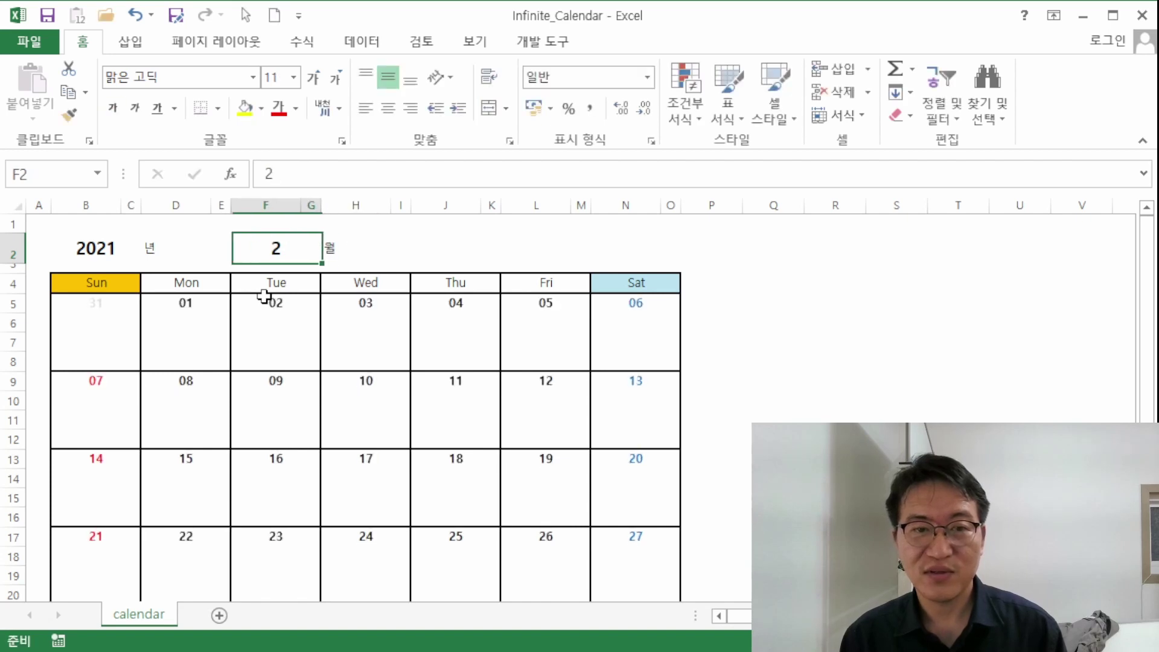
pyautogui.write('3')
pyautogui.press('Right')
pyautogui.press('Left')
pyautogui.write('4')
pyautogui.press('Right')
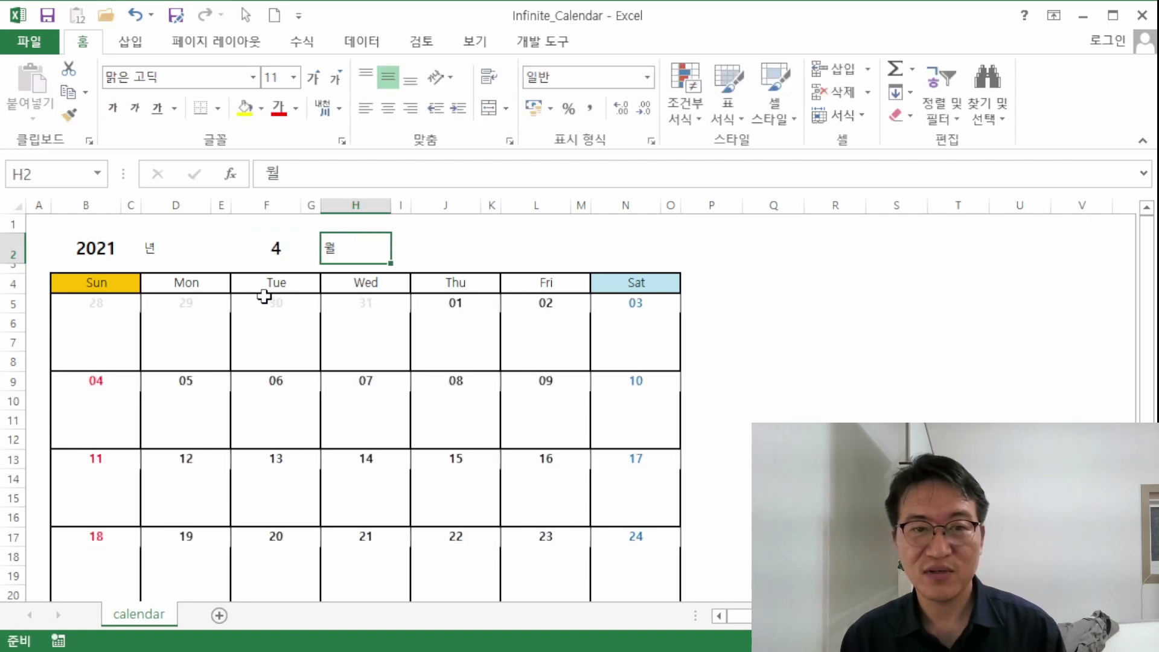
pyautogui.press('Left')
pyautogui.write('5')
pyautogui.press('Right')
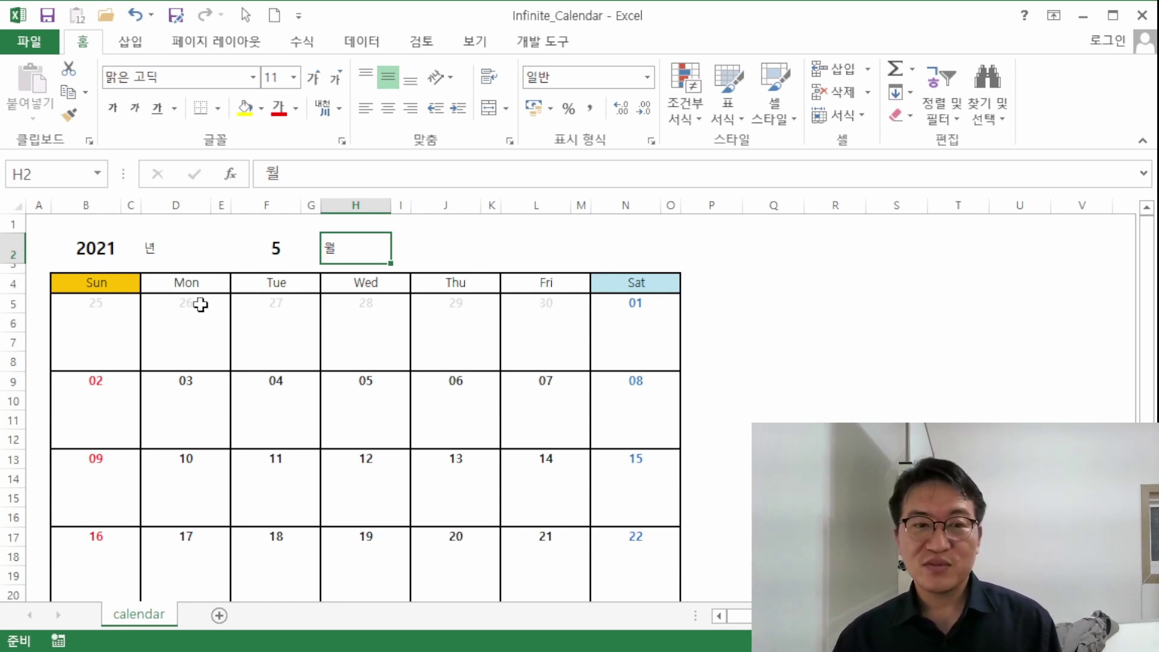
pyautogui.click(111, 303)
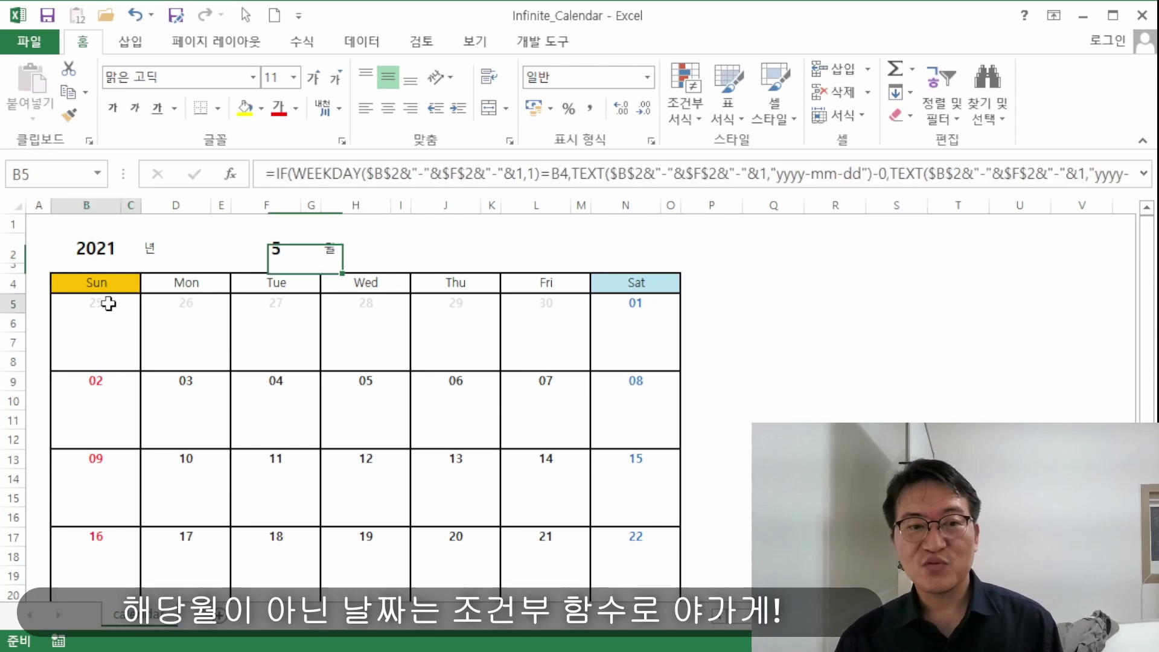
pyautogui.click(198, 303)
pyautogui.click(268, 303)
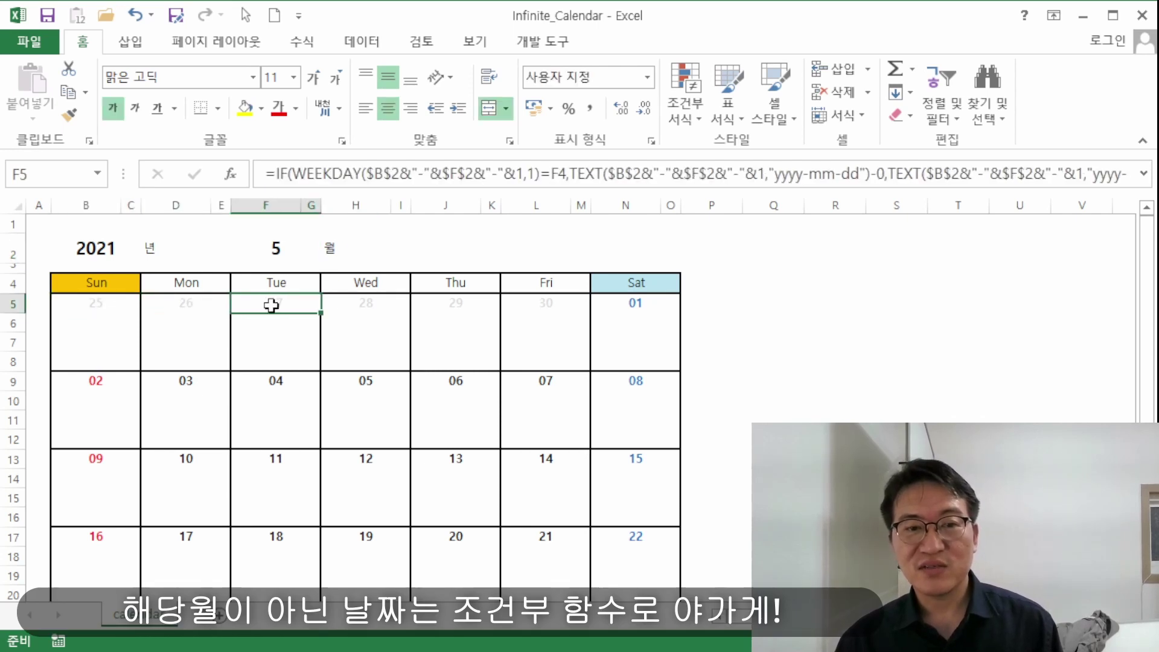
pyautogui.click(329, 305)
pyautogui.click(601, 416)
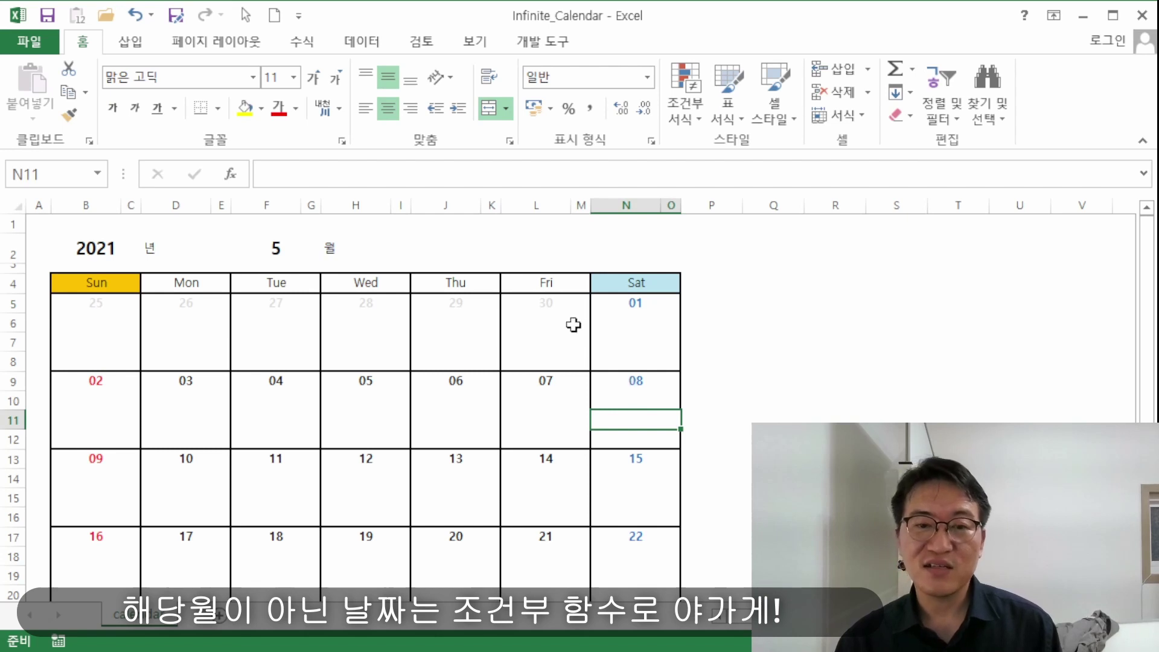
pyautogui.click(561, 306)
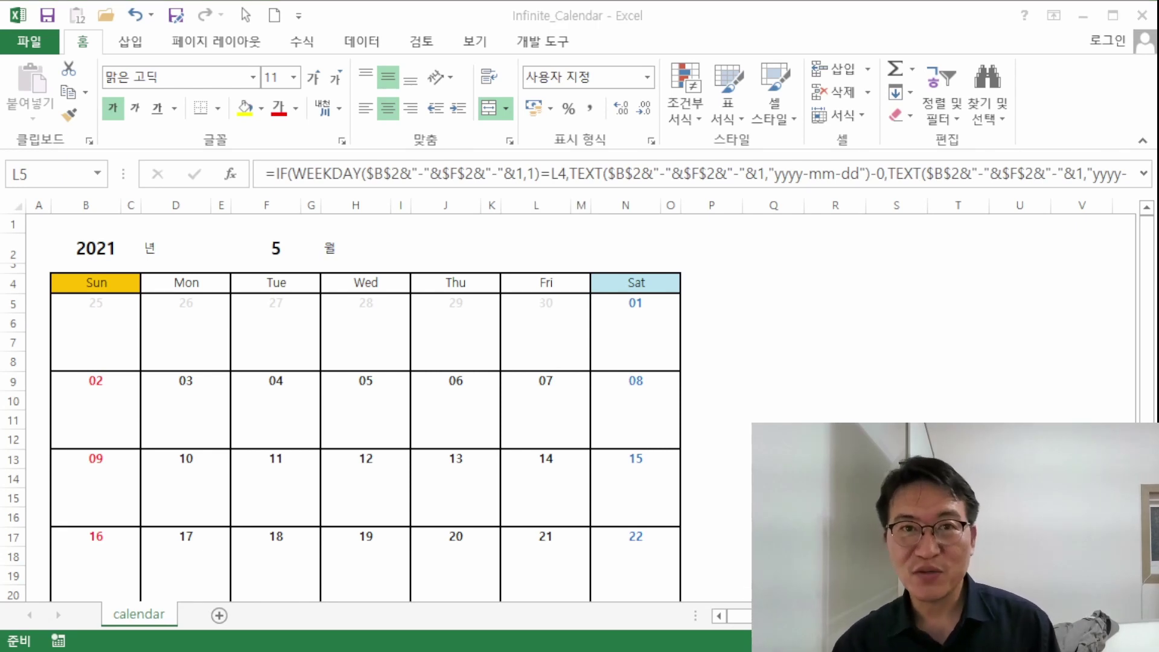
pyautogui.hotkey('alt', 'Tab')
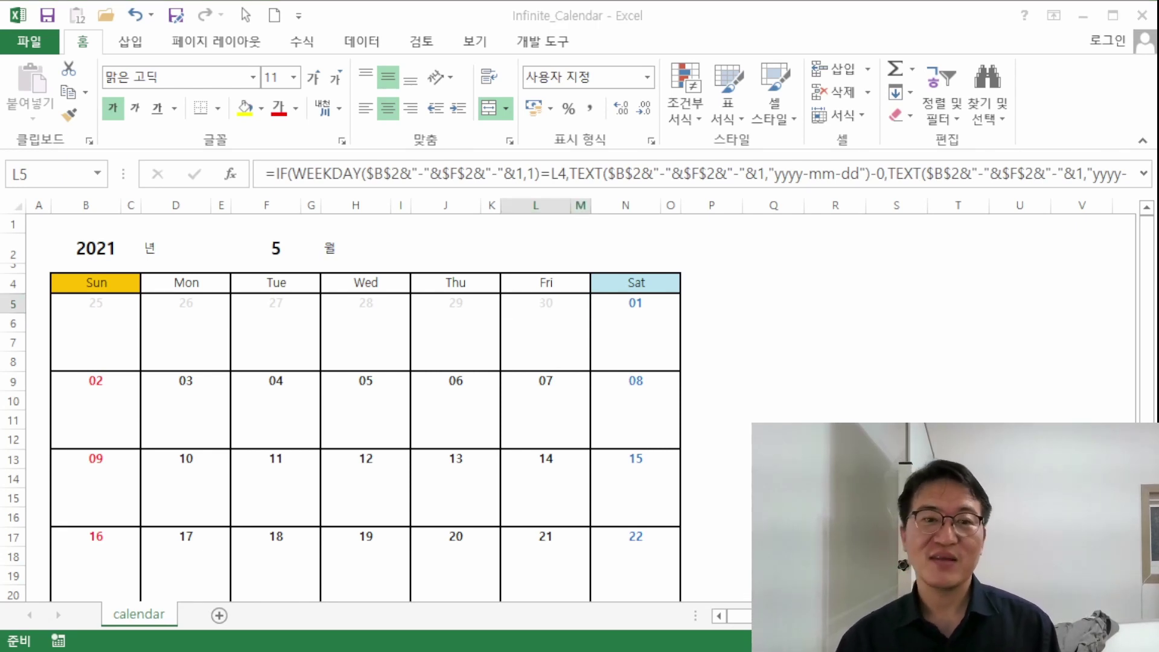
pyautogui.click(121, 286)
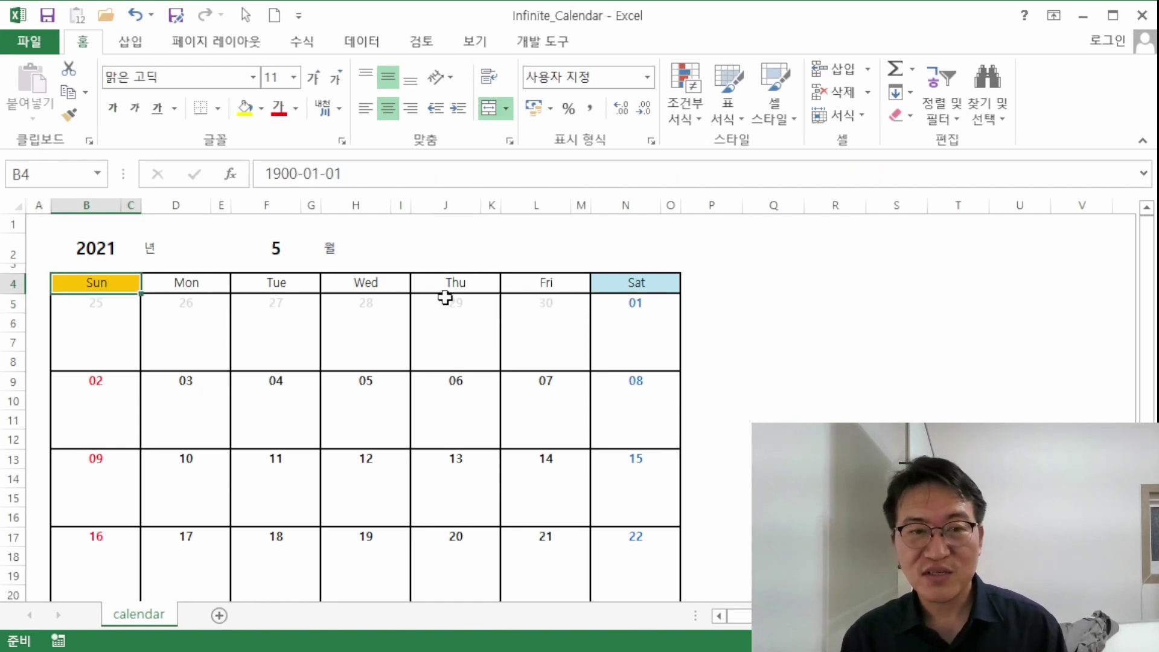
pyautogui.write('1')
pyautogui.press('Tab')
pyautogui.write('2')
pyautogui.press('Tab')
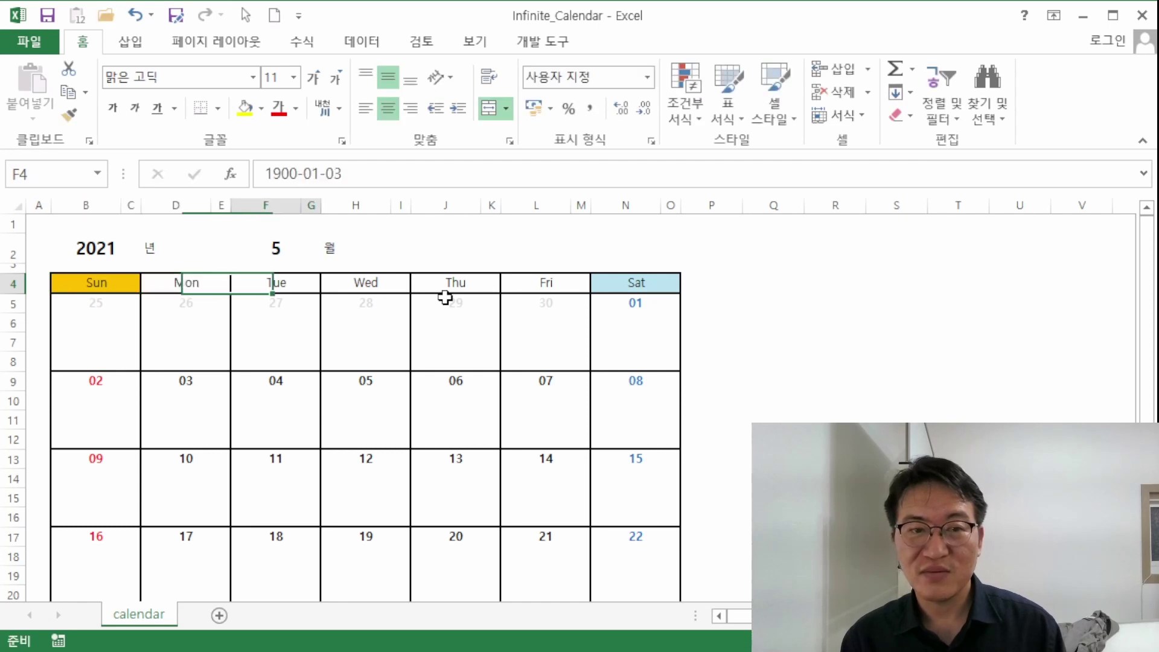
pyautogui.write('3')
pyautogui.press('Tab')
pyautogui.write('4')
pyautogui.press('Tab')
pyautogui.write('5')
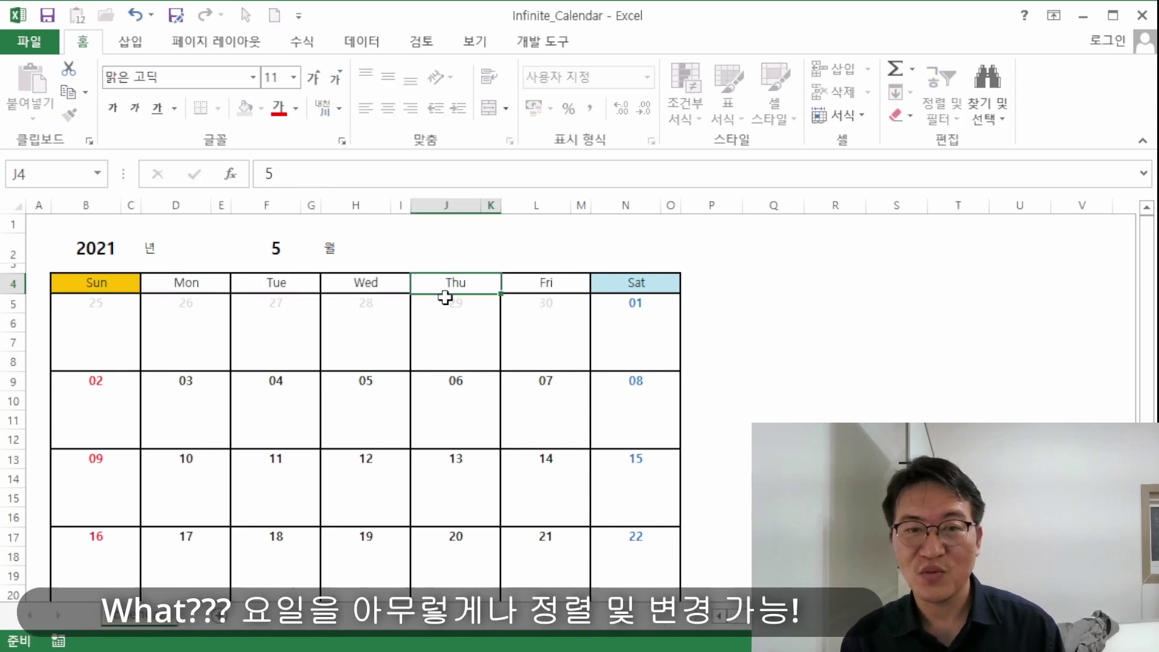
pyautogui.press('Tab')
pyautogui.write('6')
pyautogui.press('Tab')
pyautogui.write('7')
pyautogui.hotkey('shift', 'Tab')
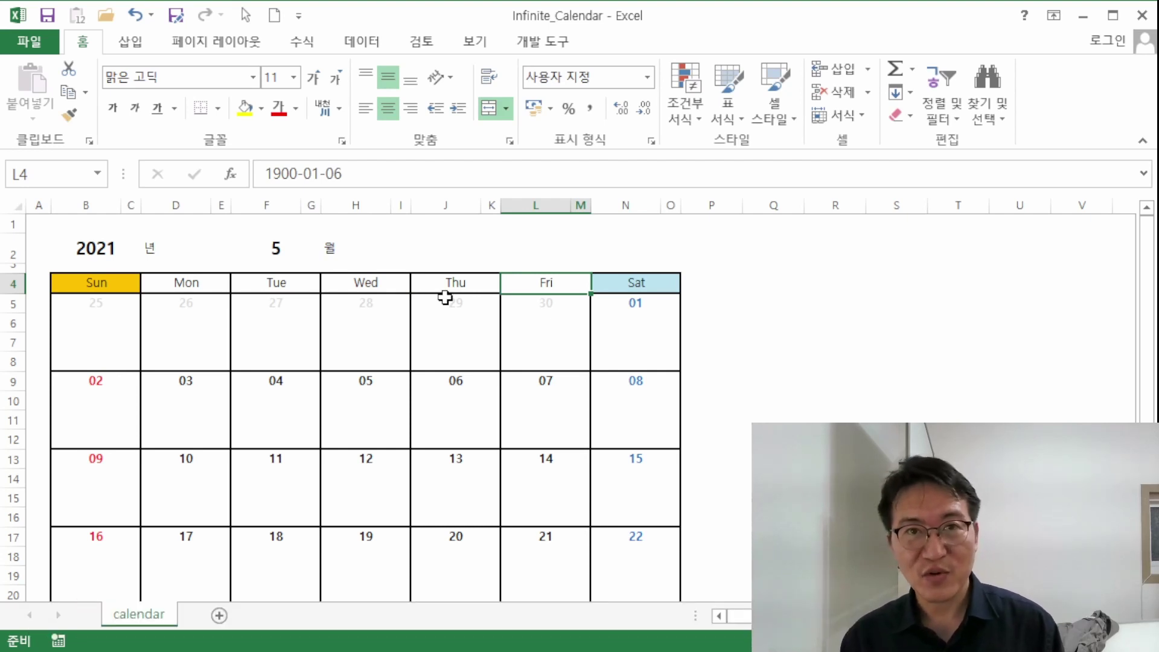
pyautogui.press('Left')
pyautogui.press('Left')
pyautogui.press('Left')
pyautogui.press('Left')
pyautogui.press('Left')
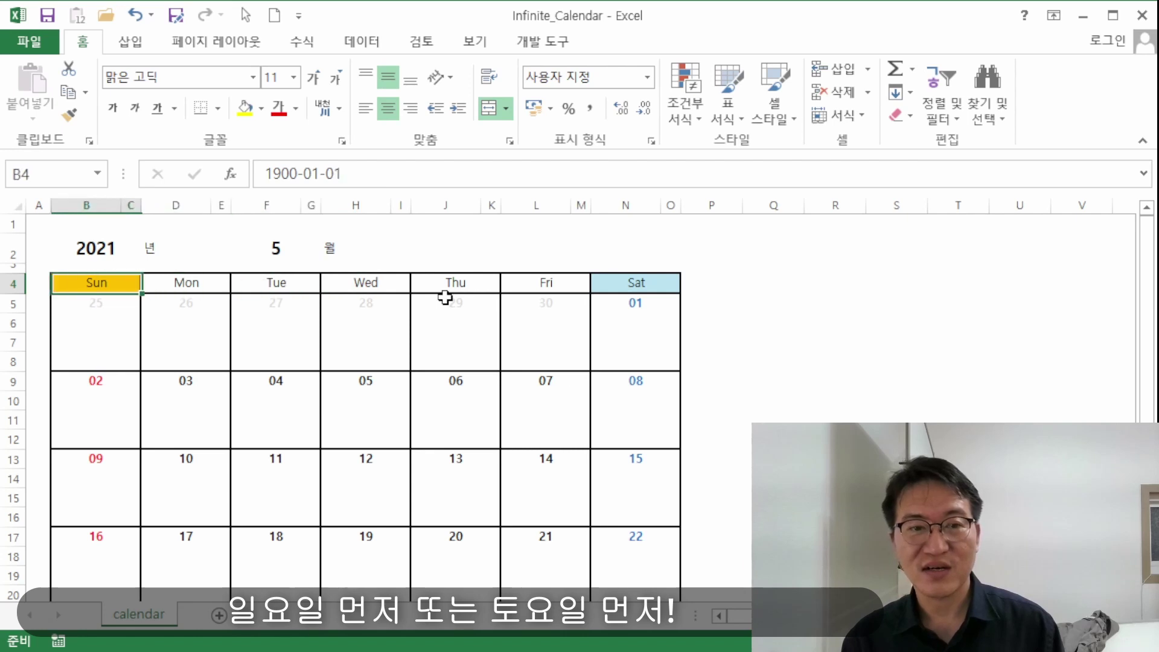
pyautogui.write('0')
pyautogui.press('Right')
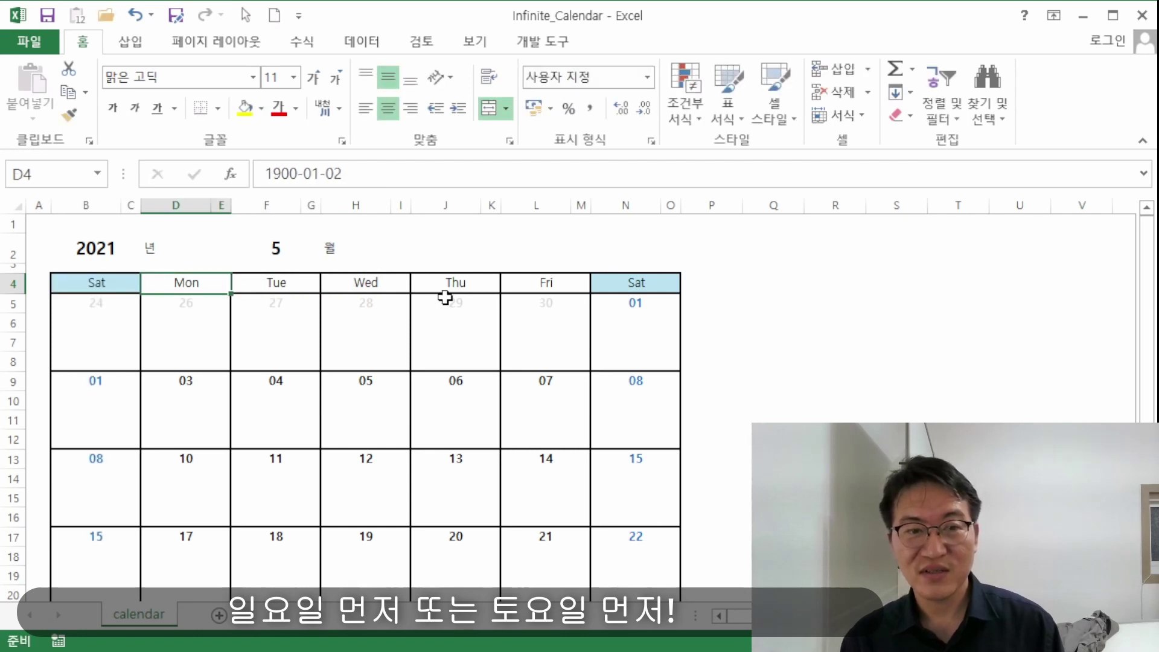
pyautogui.write('1')
pyautogui.press('Right')
pyautogui.write('2')
pyautogui.press('Right')
pyautogui.write('3')
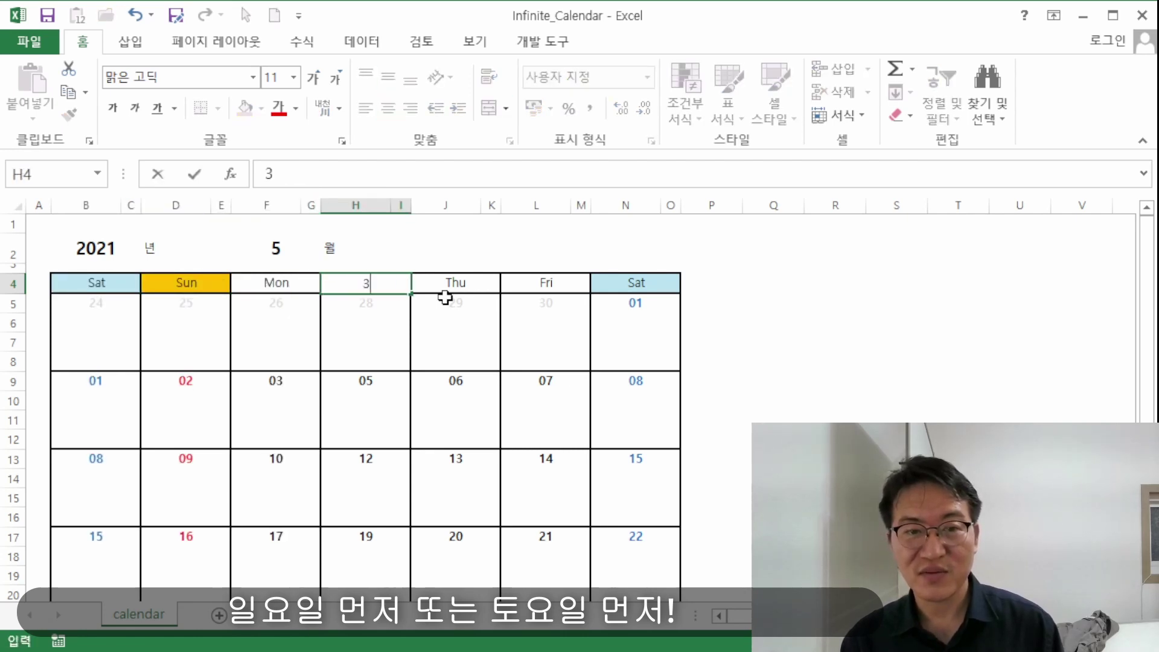
pyautogui.press('Right')
pyautogui.write('4')
pyautogui.press('Right')
pyautogui.write('5')
pyautogui.press('Right')
pyautogui.write('6')
pyautogui.press('Left')
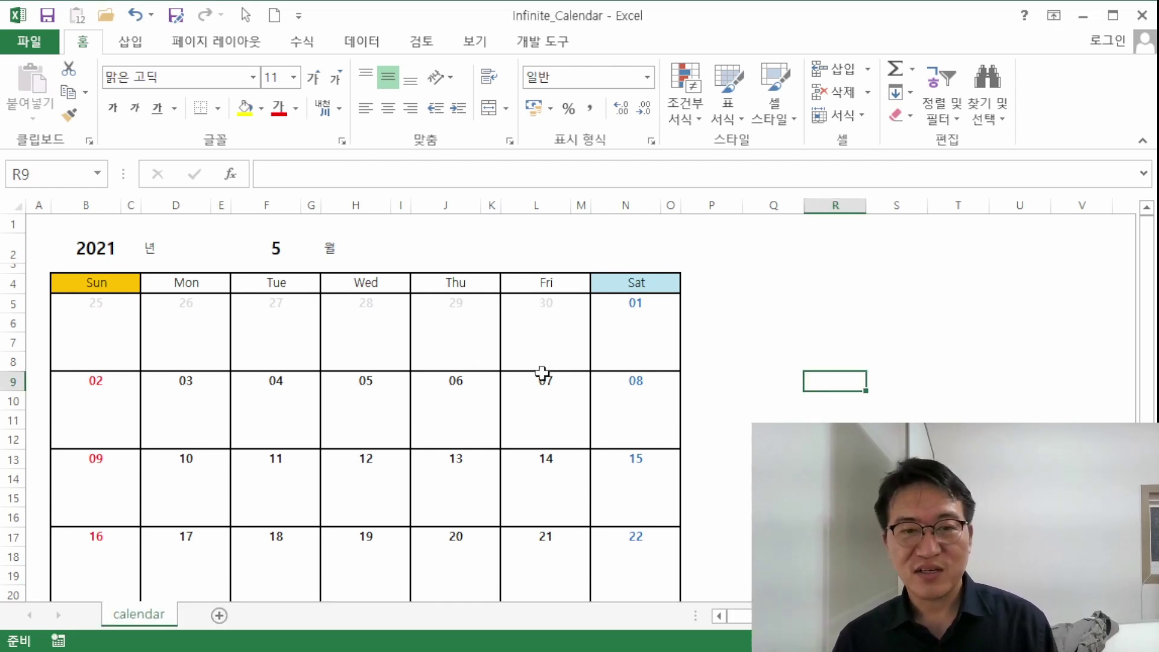
# Step: Inspect the F2 month value and the B5:N5 first-week formulas, expanding the formula bar to two lines
pyautogui.scroll(-1, 558, 363)
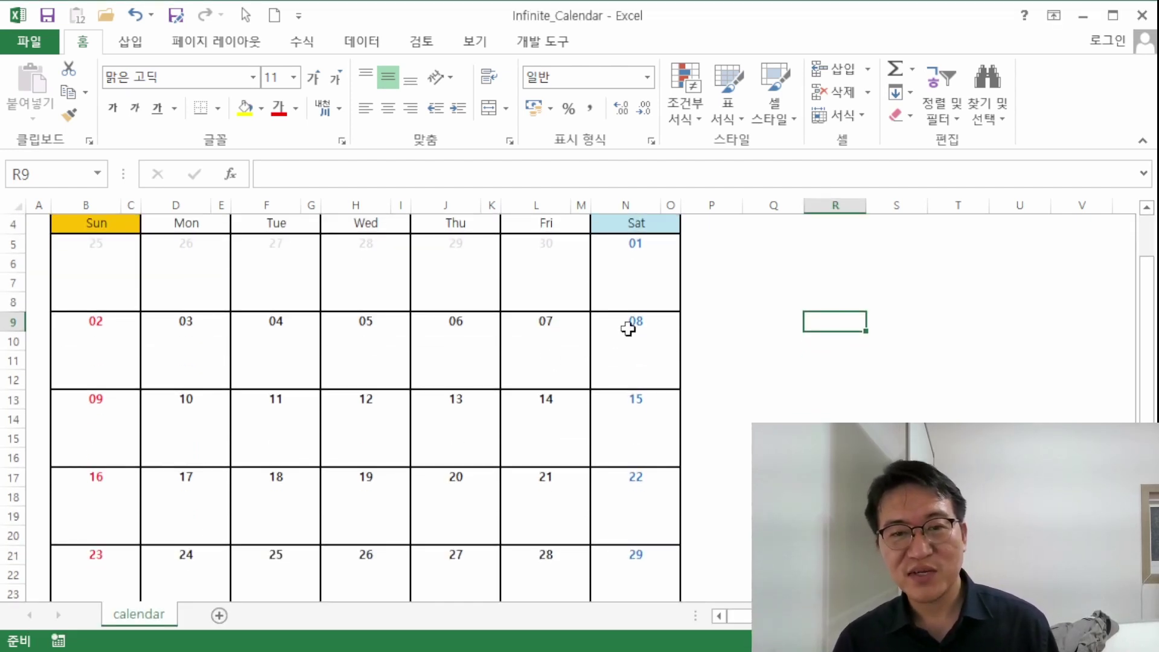
pyautogui.scroll(1, 504, 291)
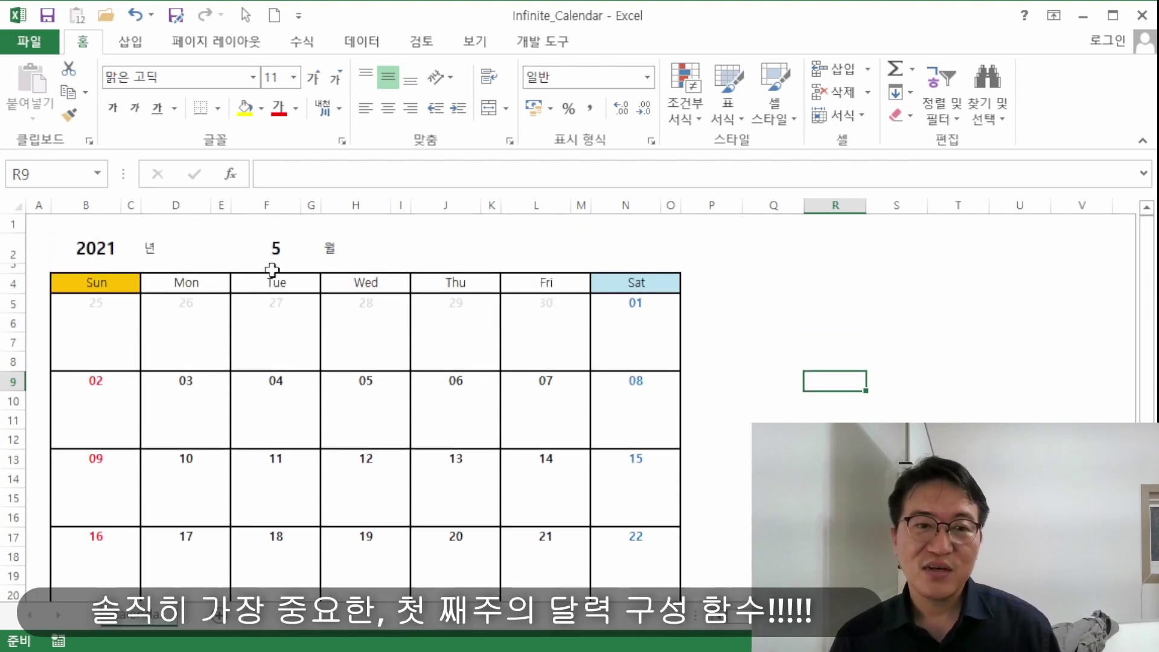
pyautogui.click(276, 248)
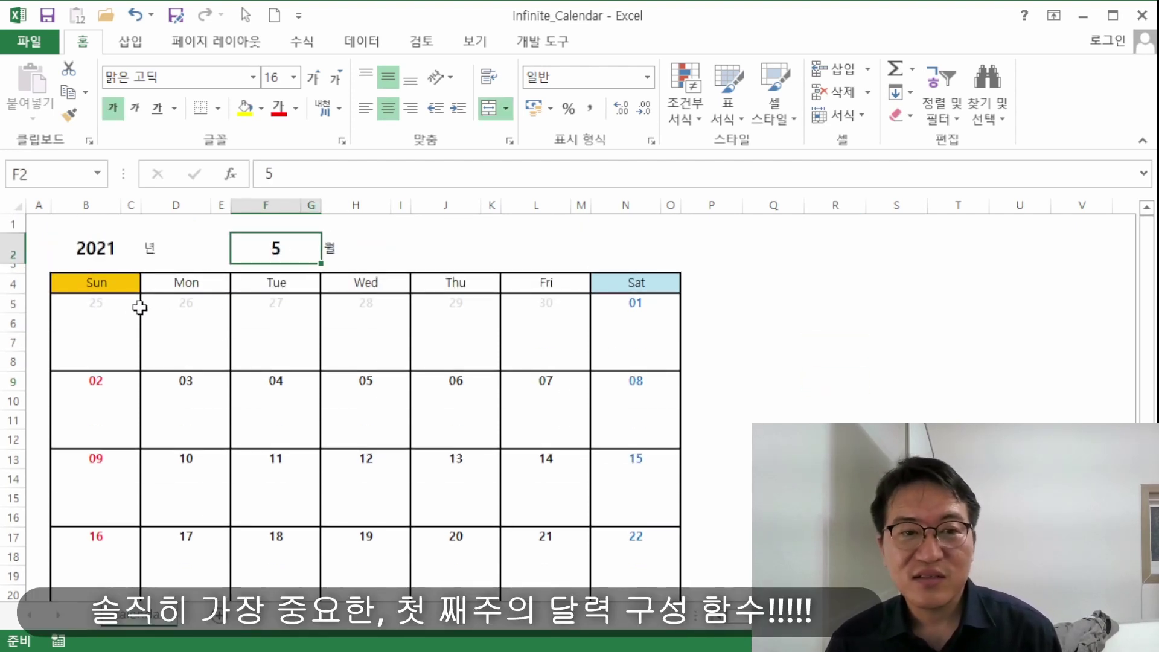
pyautogui.click(118, 302)
pyautogui.click(180, 302)
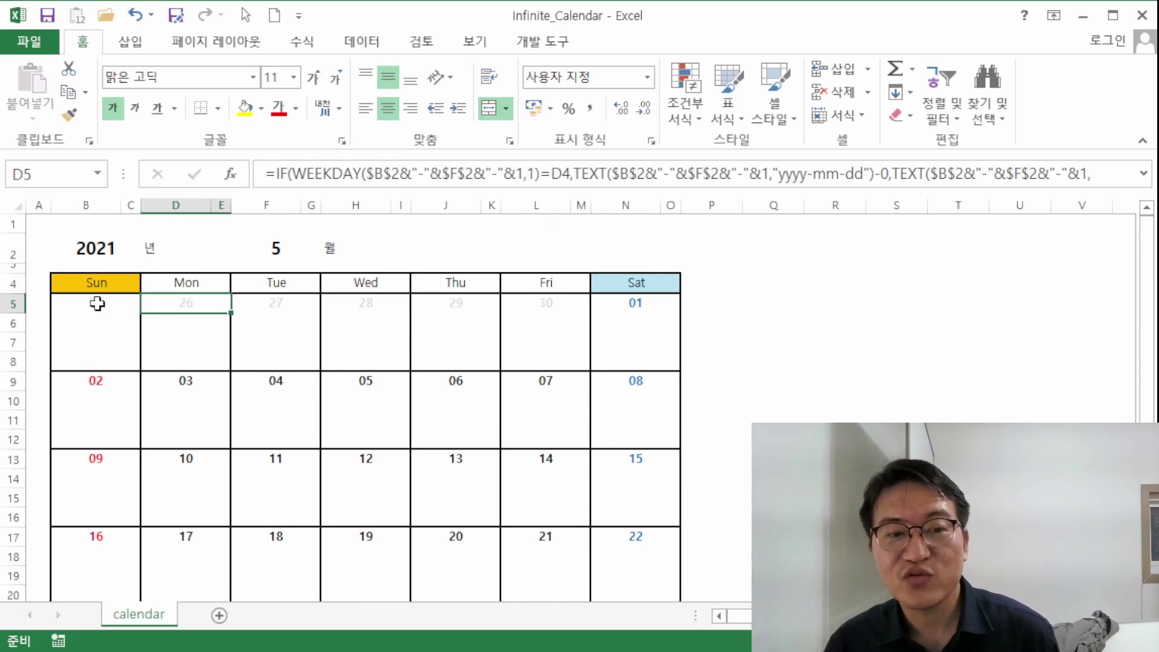
pyautogui.moveTo(96, 302); pyautogui.dragTo(613, 304)
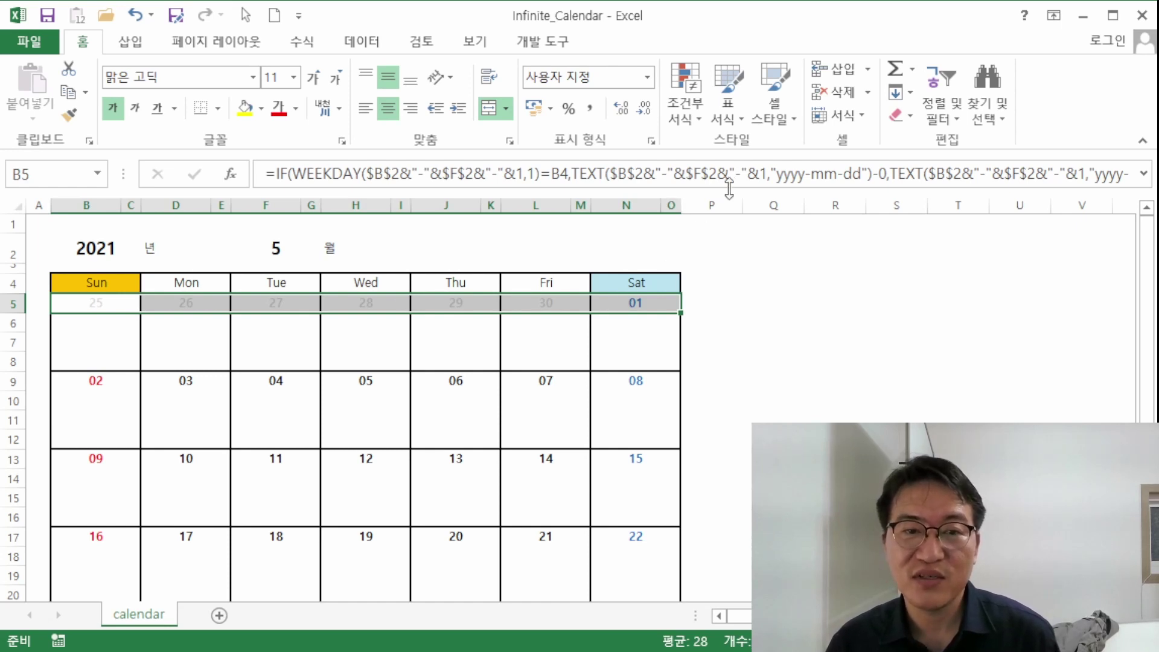
pyautogui.moveTo(729, 187); pyautogui.dragTo(728, 209)
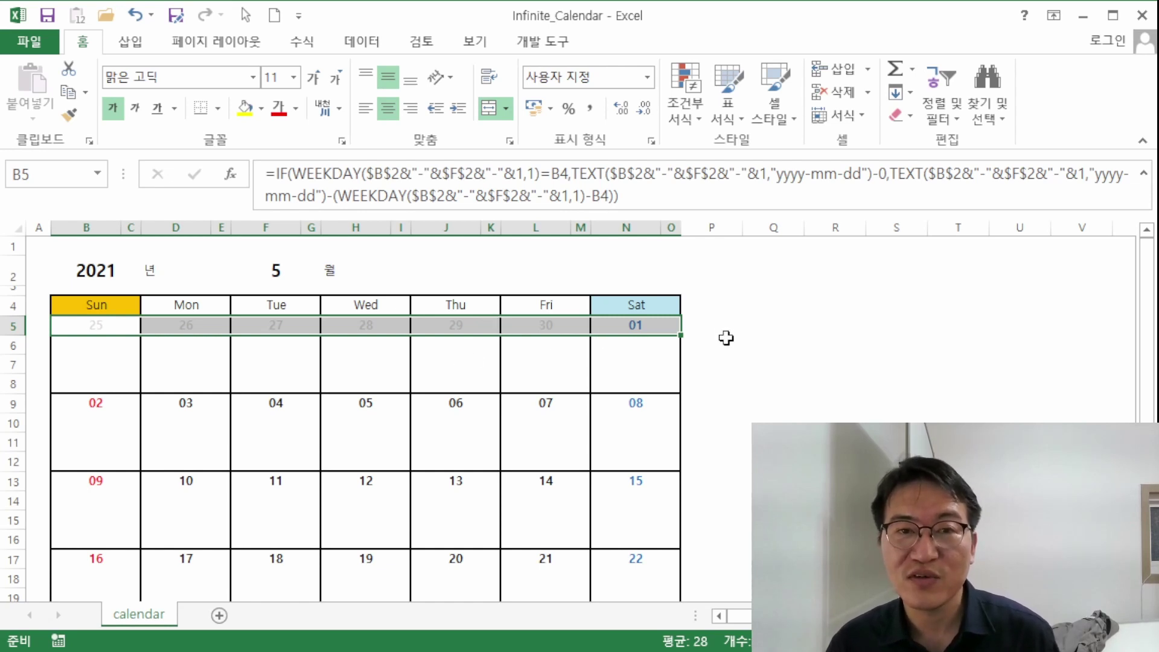
pyautogui.scroll(-1, 712, 347)
pyautogui.click(99, 346)
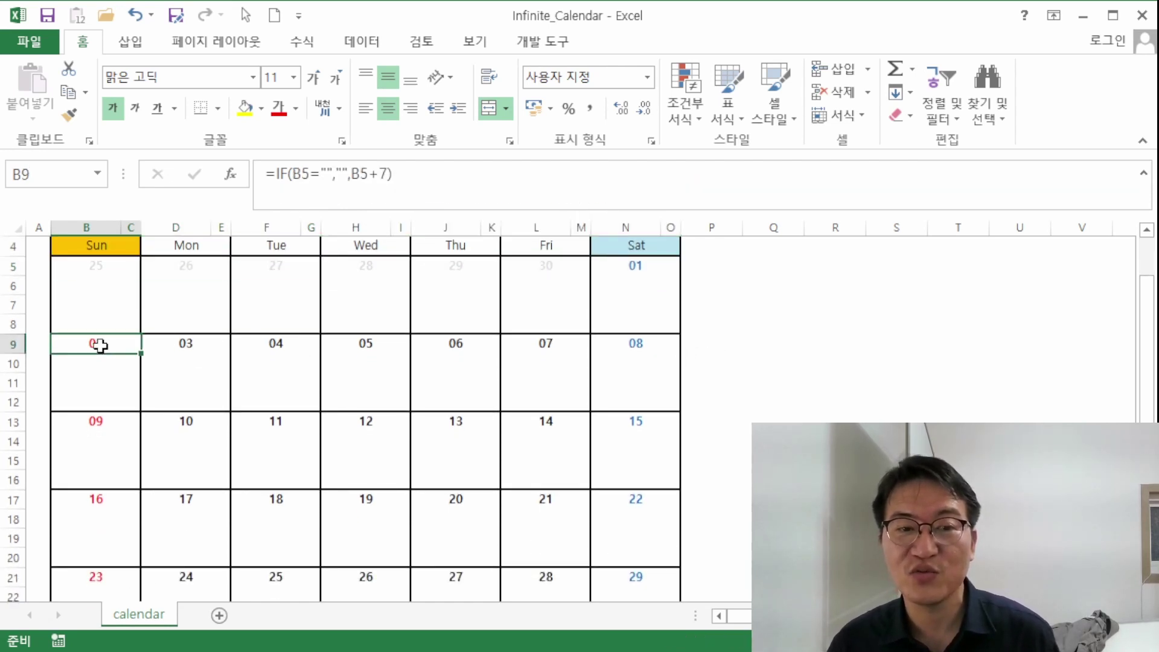
pyautogui.click(219, 342)
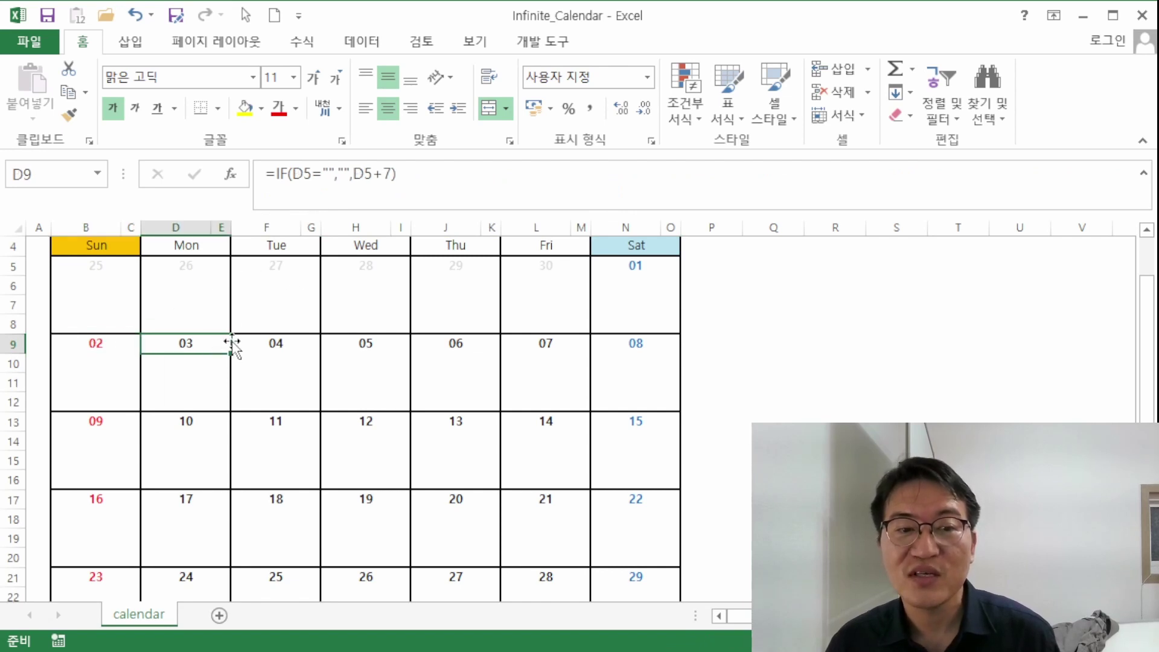
pyautogui.click(293, 341)
pyautogui.click(352, 345)
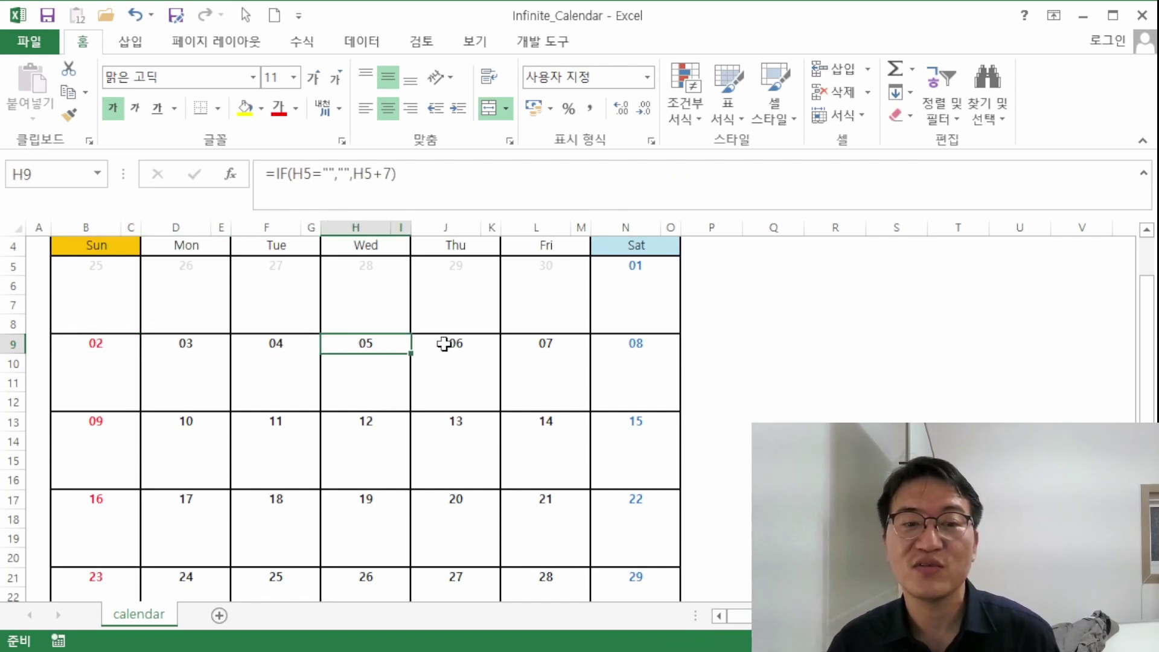
pyautogui.click(456, 340)
pyautogui.click(546, 341)
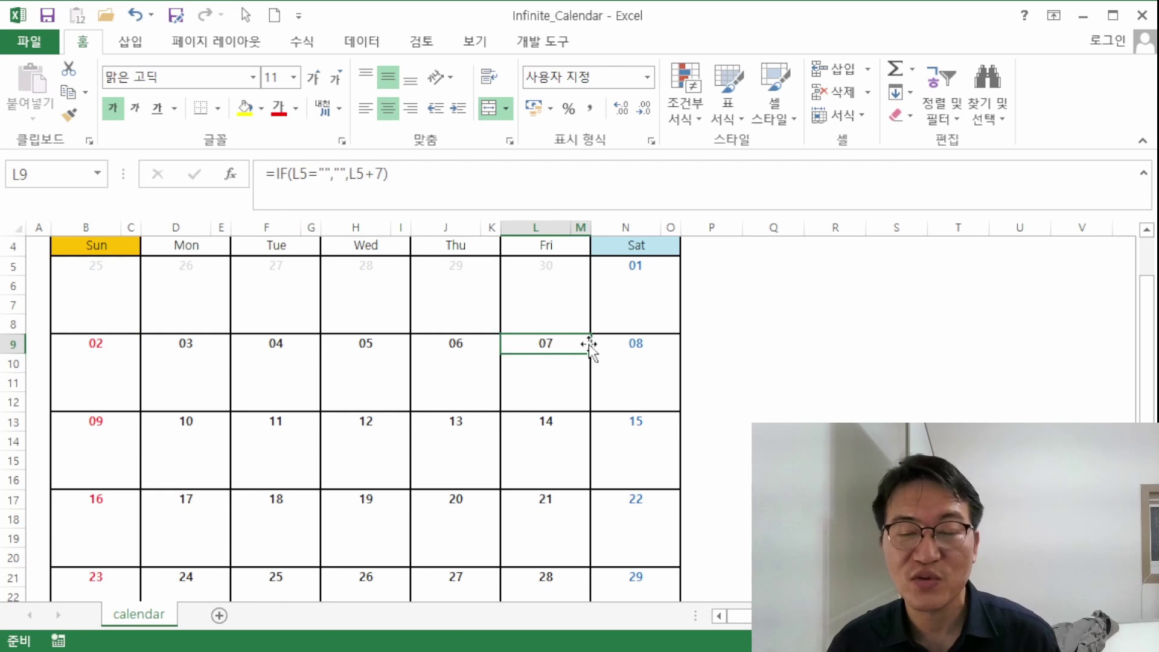
pyautogui.click(611, 341)
pyautogui.scroll(1, 621, 326)
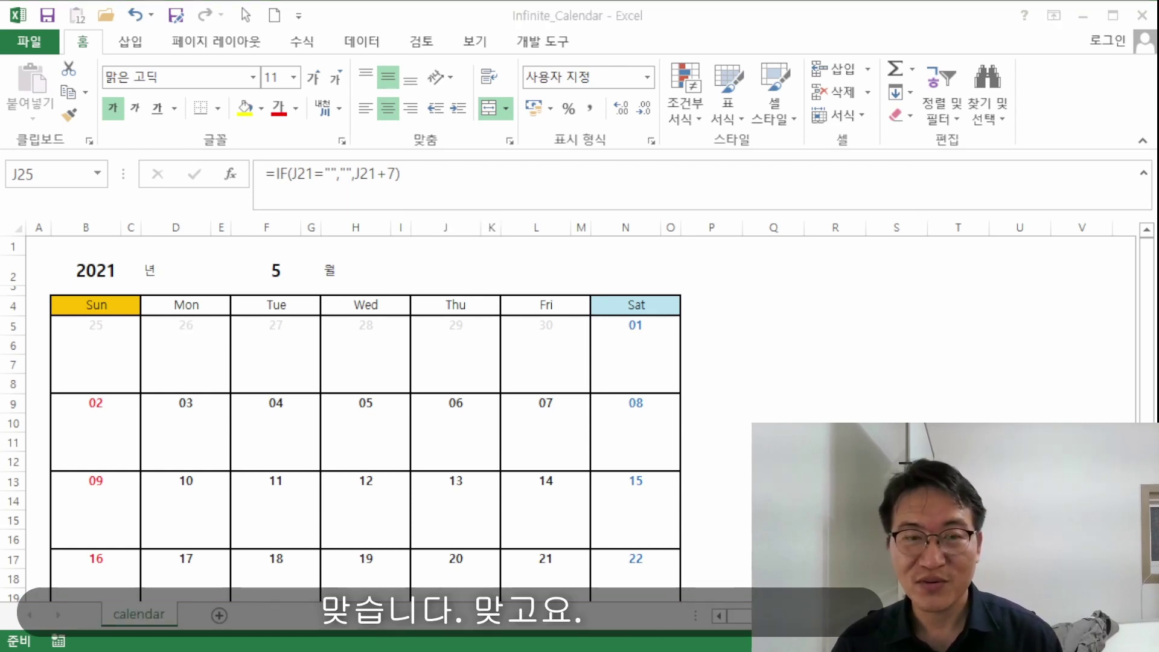
# Step: Enter 2022 as the year in B2 and 3 as the month in F2
pyautogui.click(289, 270)
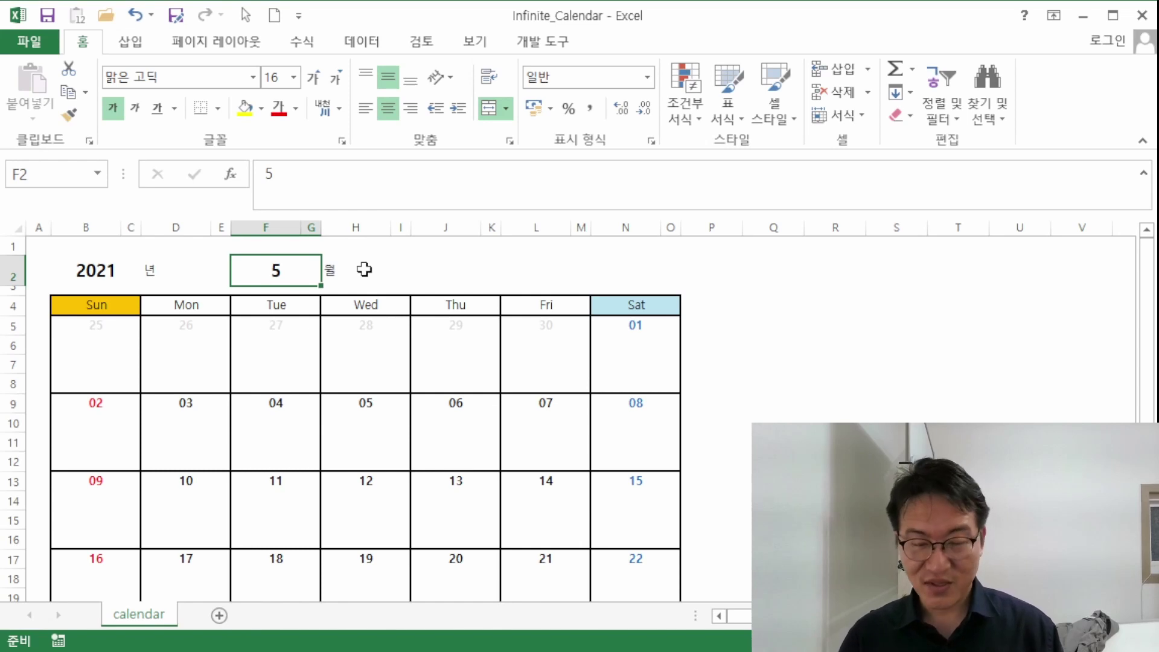
pyautogui.press('Left')
pyautogui.press('Left')
pyautogui.press('Left')
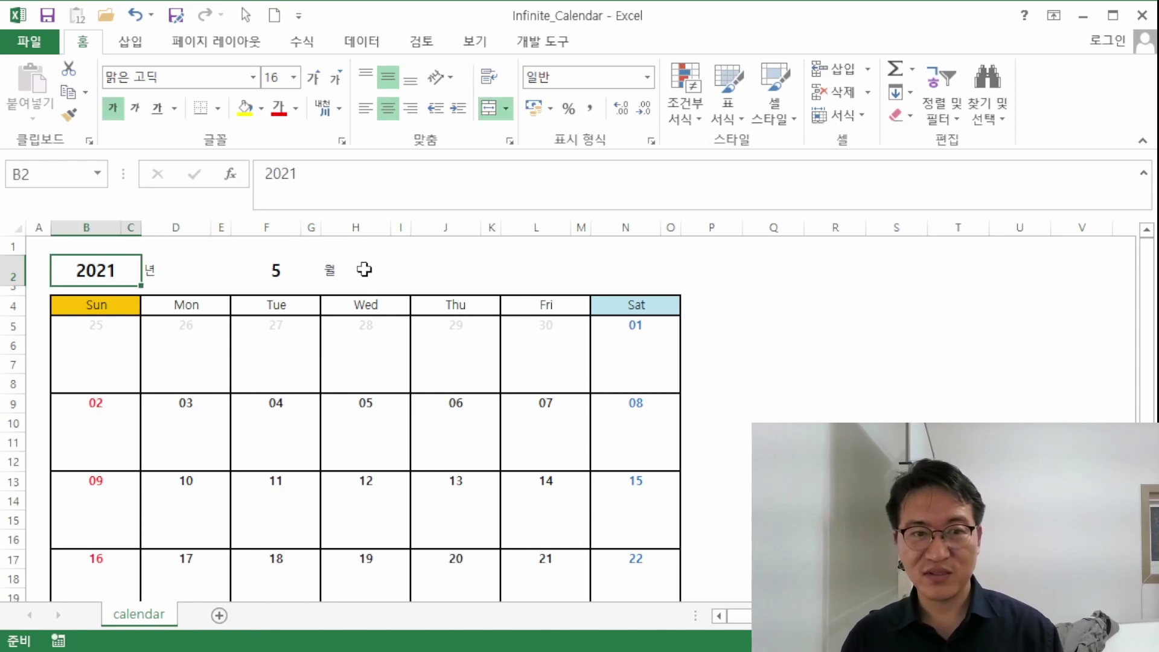
pyautogui.write('2022')
pyautogui.press('Right')
pyautogui.press('Right')
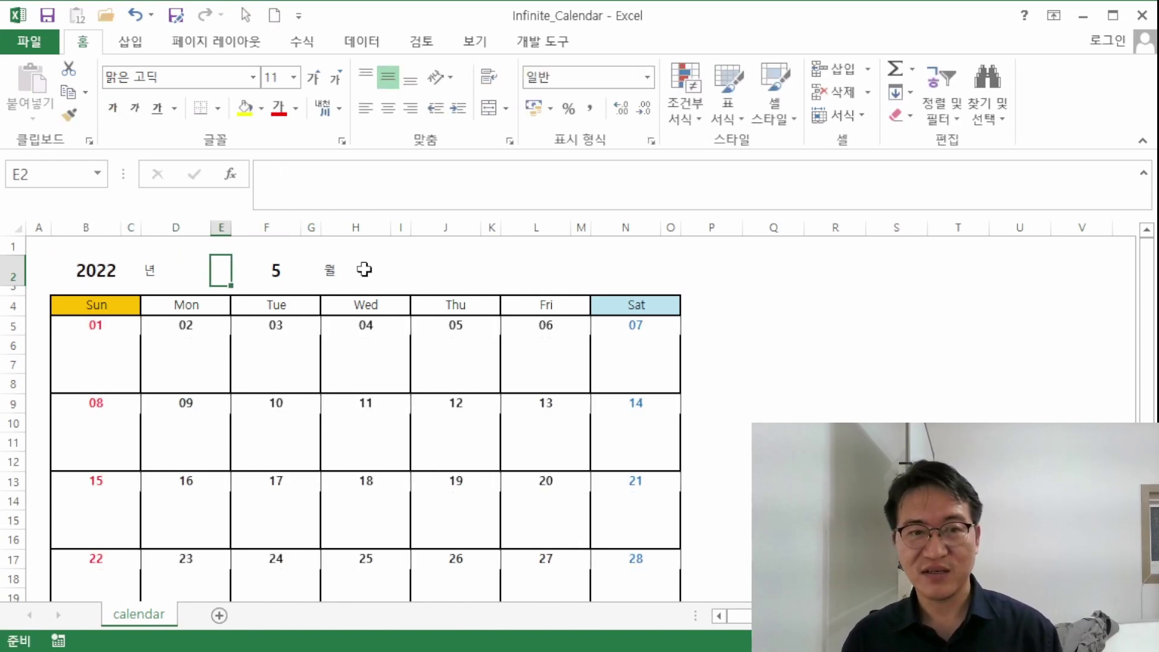
pyautogui.press('Right')
pyautogui.write('3')
pyautogui.press('Right')
pyautogui.press('Right')
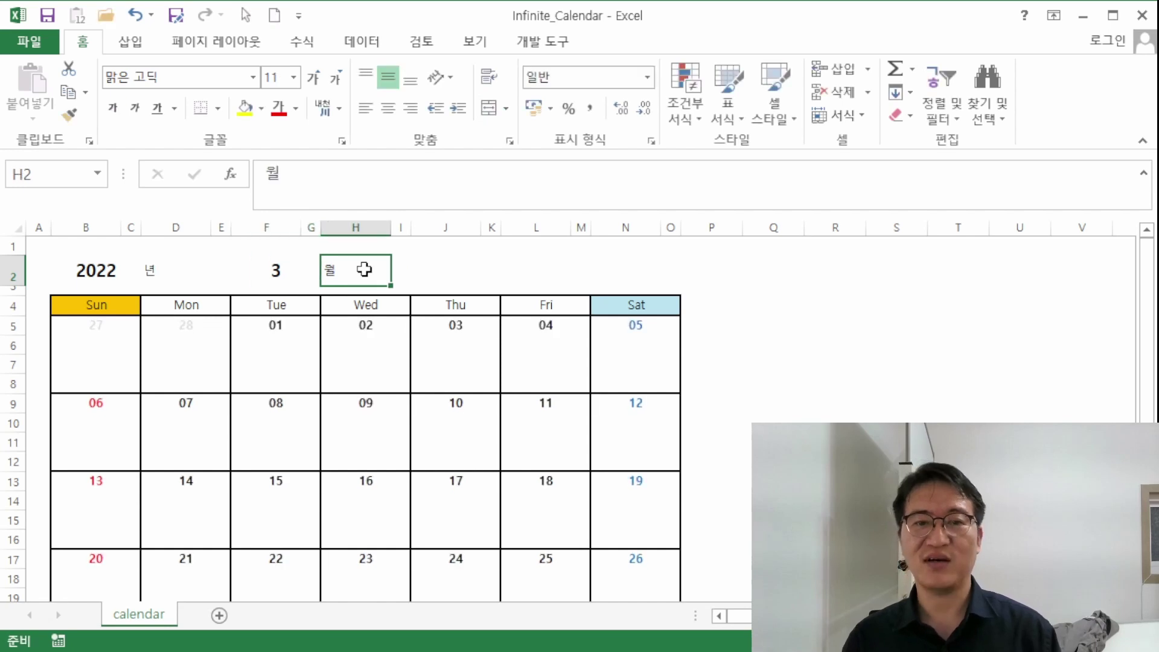